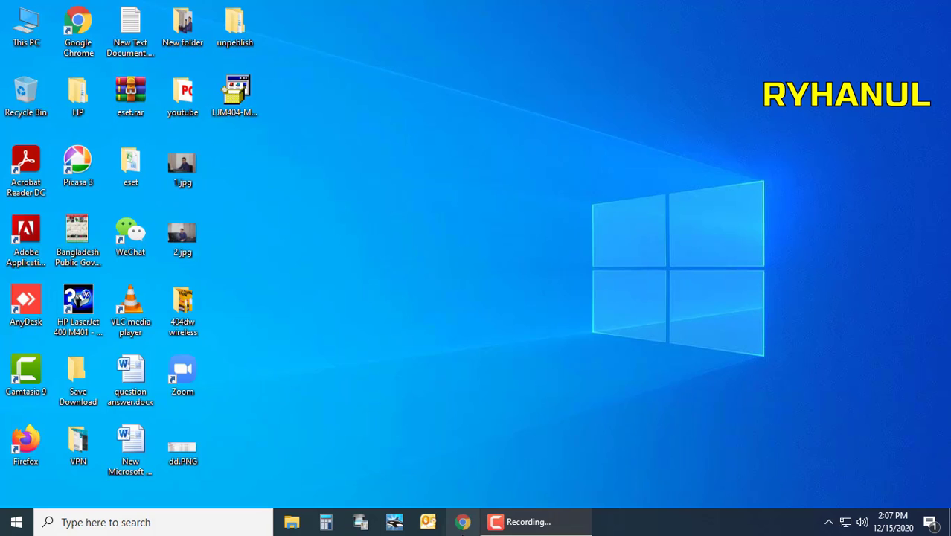
# Open Google Chrome and go to google.com
pyautogui.click(463, 523)
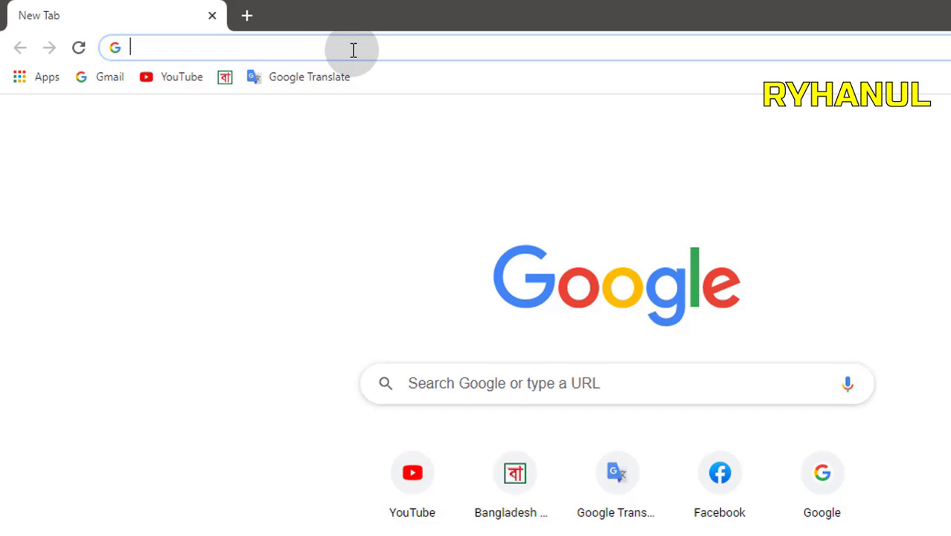
pyautogui.write('google.com')
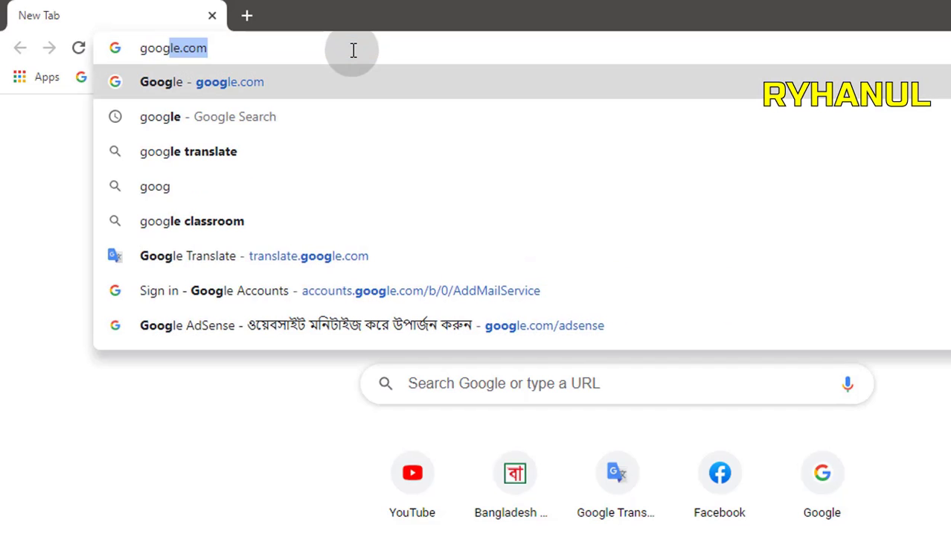
pyautogui.press('Return')
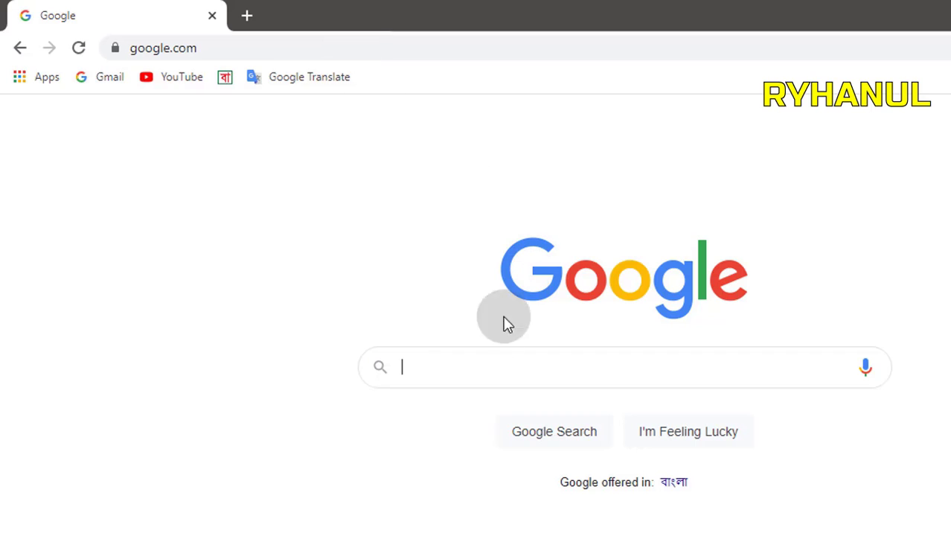
# Search Google for "hp laserjet pro m404dw driver"
pyautogui.click(463, 375)
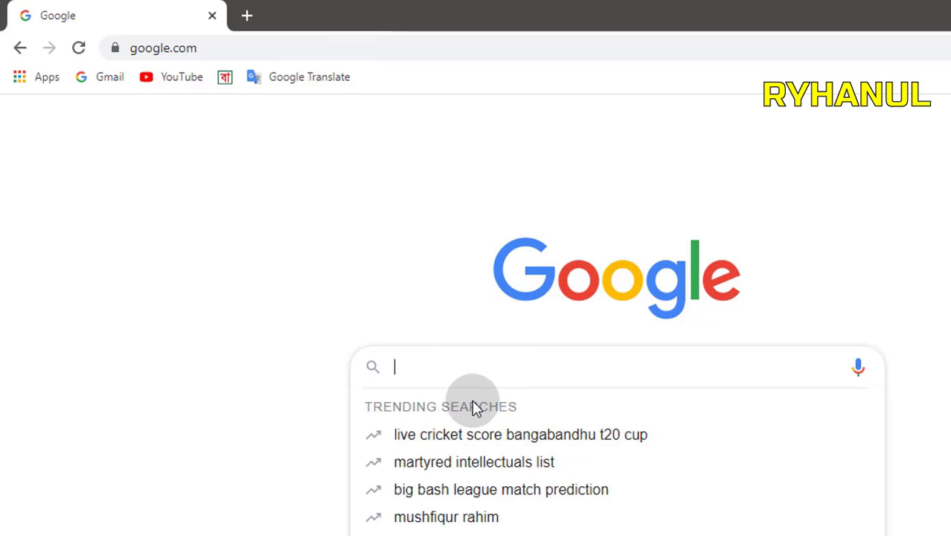
pyautogui.write('hp lase')
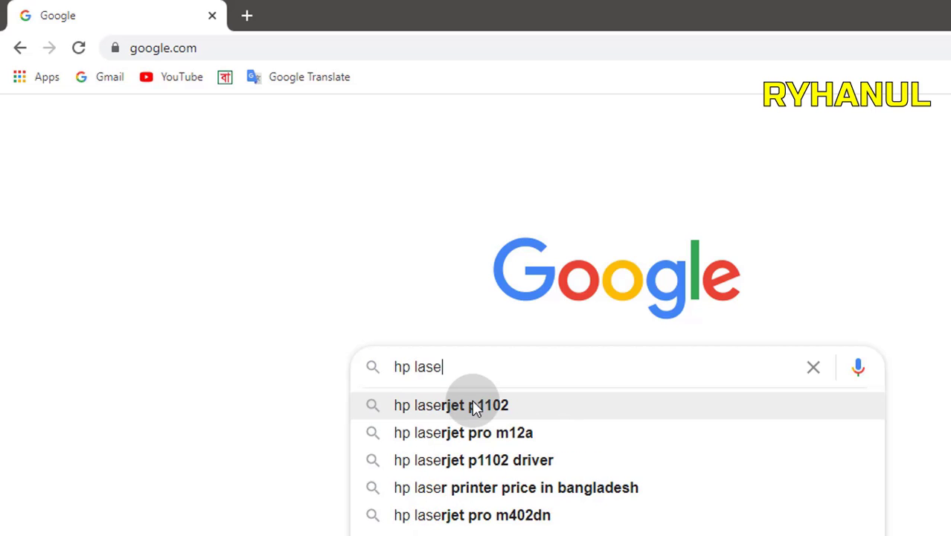
pyautogui.write('rjet pro')
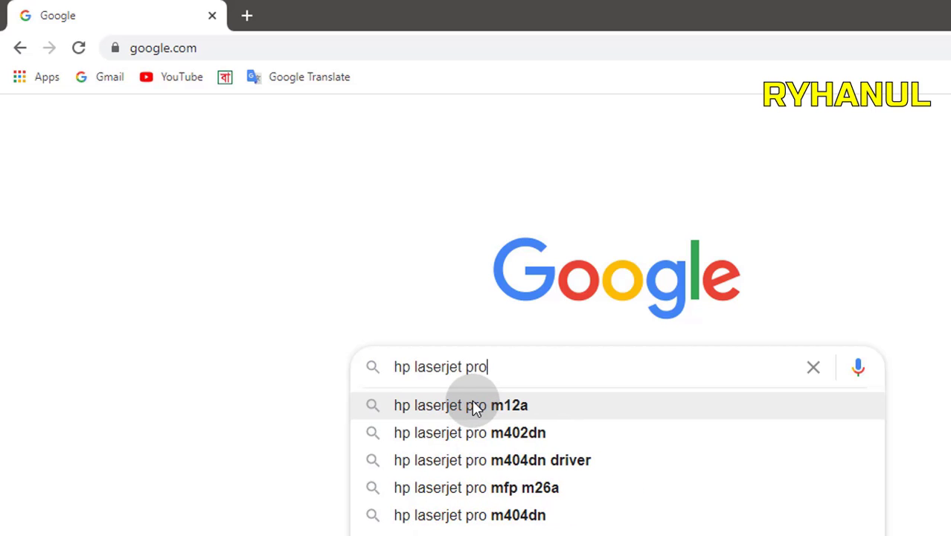
pyautogui.write(' m404dw ')
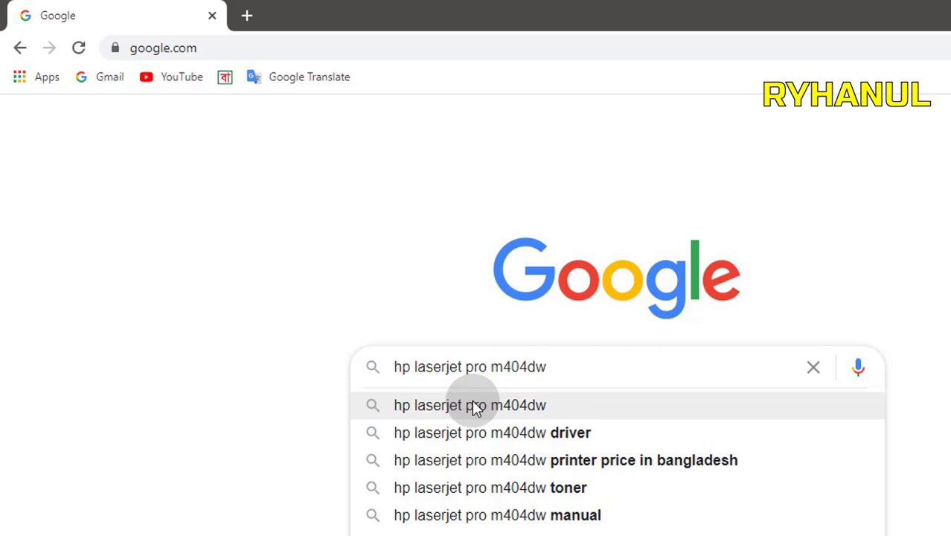
pyautogui.write(' driver')
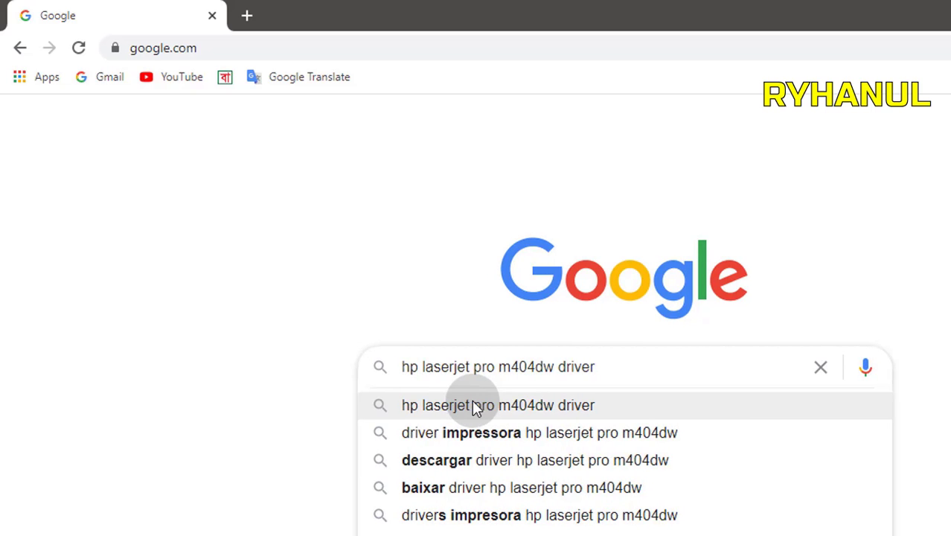
pyautogui.click(474, 405)
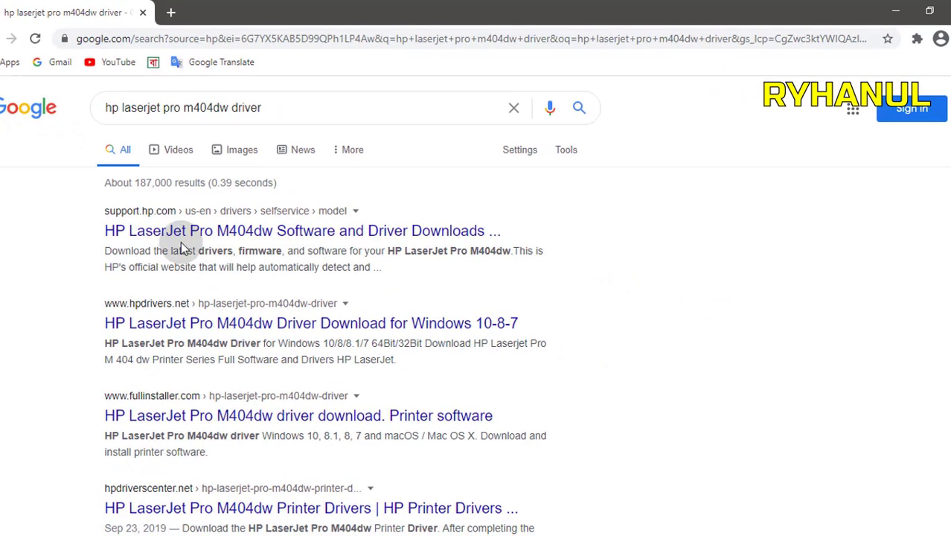
# Download the HP LaserJet Pro M404/M405dw Printer Full Software Solution from HP's official support page, dismissing the privacy notice
pyautogui.click(180, 235)
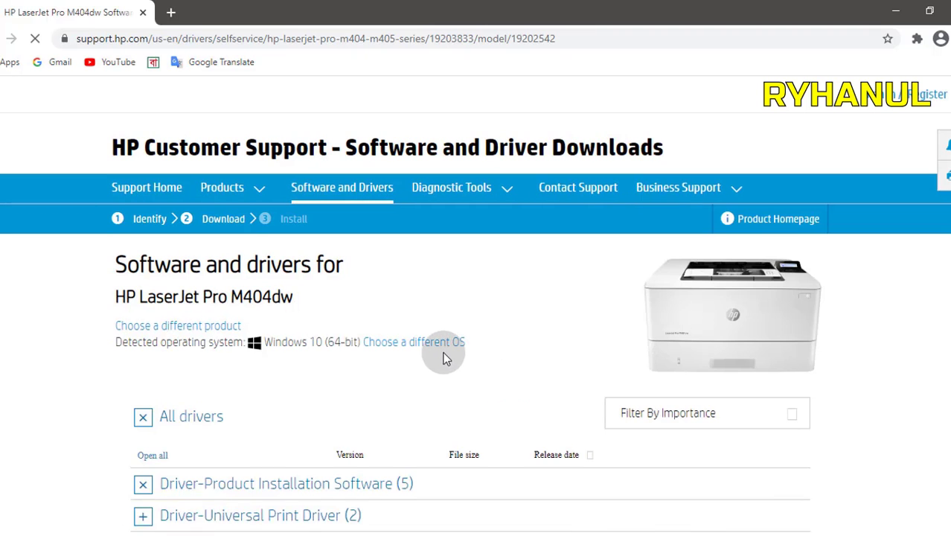
pyautogui.scroll(-3, 410, 328)
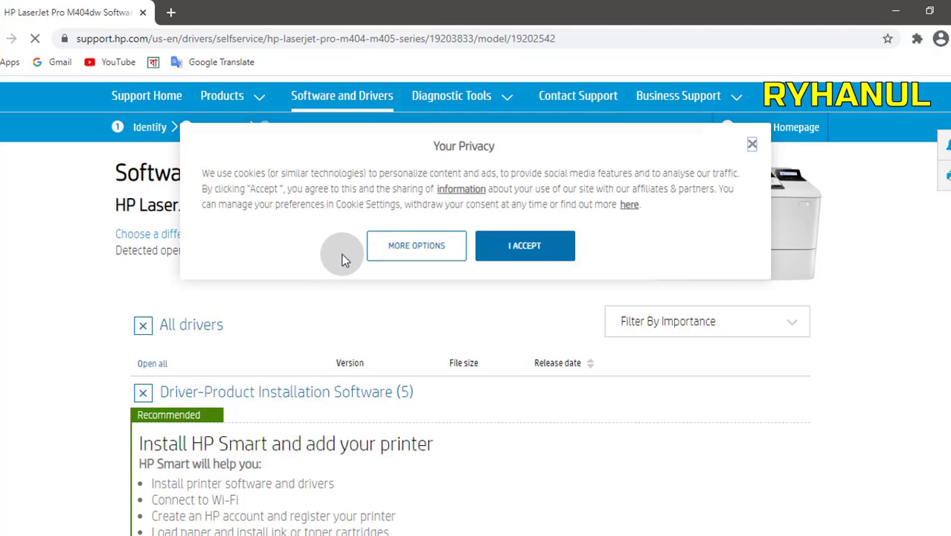
pyautogui.click(753, 145)
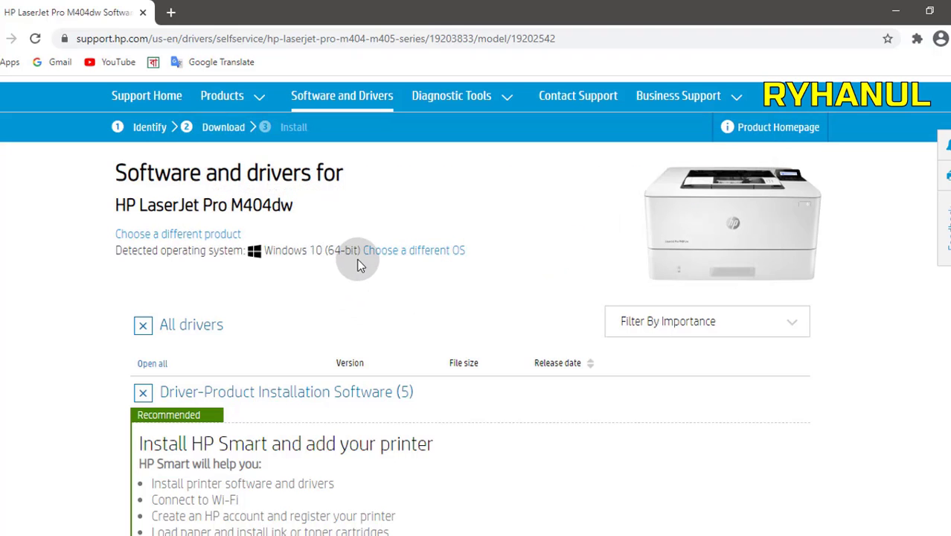
pyautogui.scroll(-1, 384, 335)
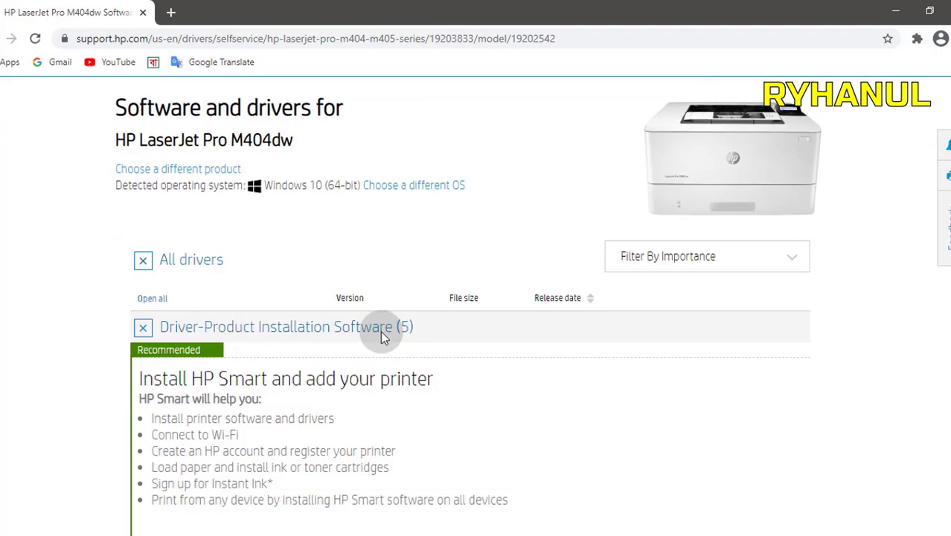
pyautogui.scroll(-5, 376, 327)
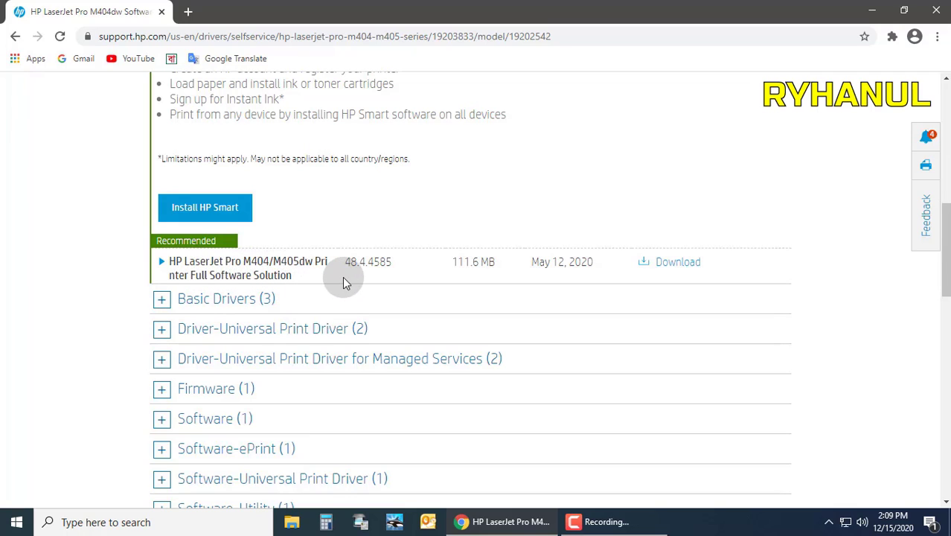
pyautogui.click(658, 270)
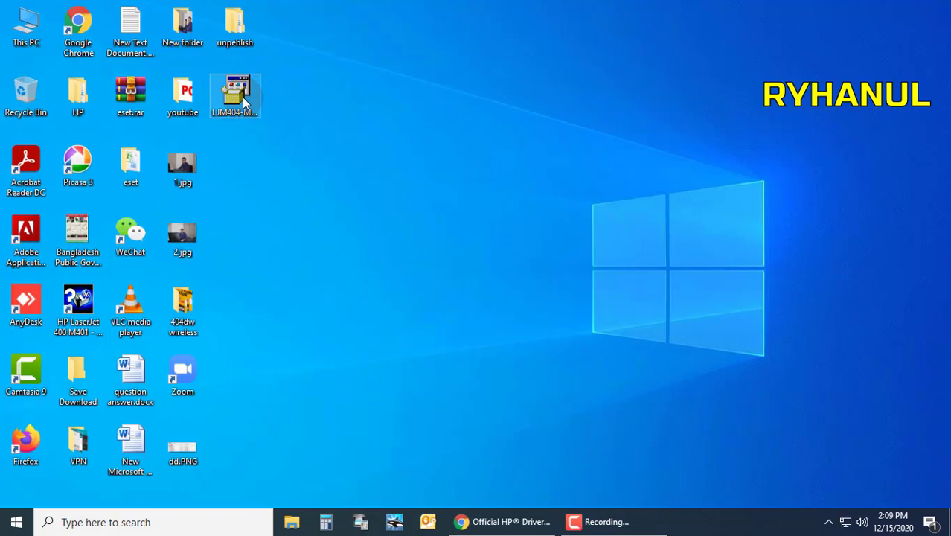
# Run the LJM404-M405.exe installer from the desktop and continue past its Let's get started page
pyautogui.moveTo(242, 97); pyautogui.dragTo(463, 136)
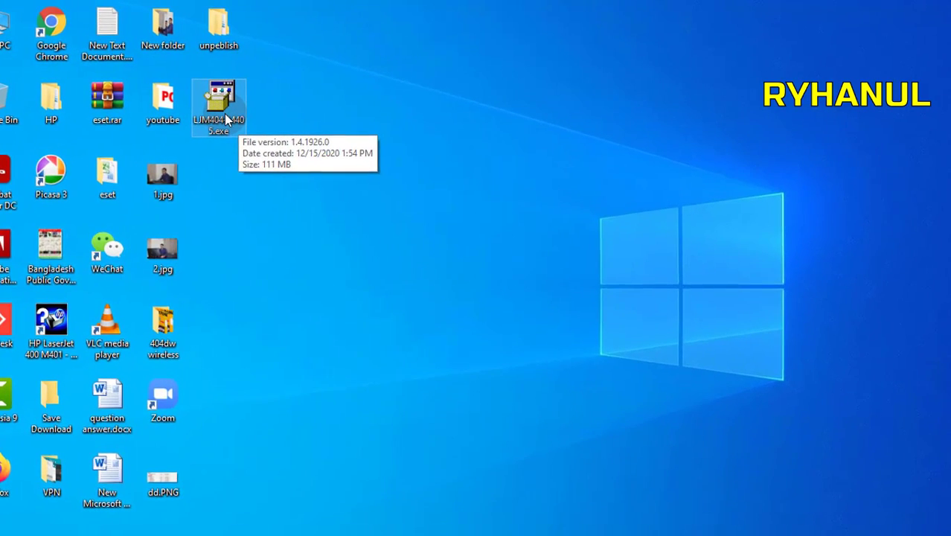
pyautogui.rightClick(234, 110)
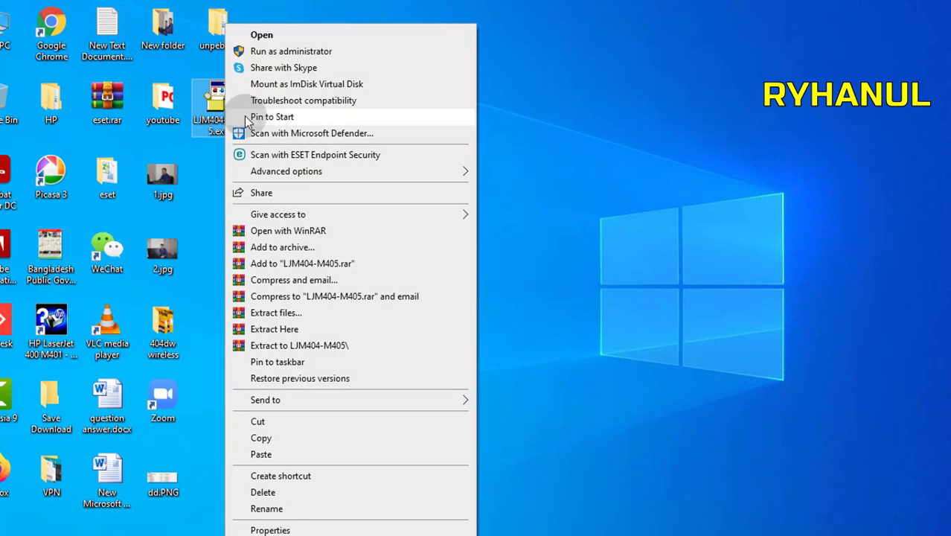
pyautogui.click(272, 35)
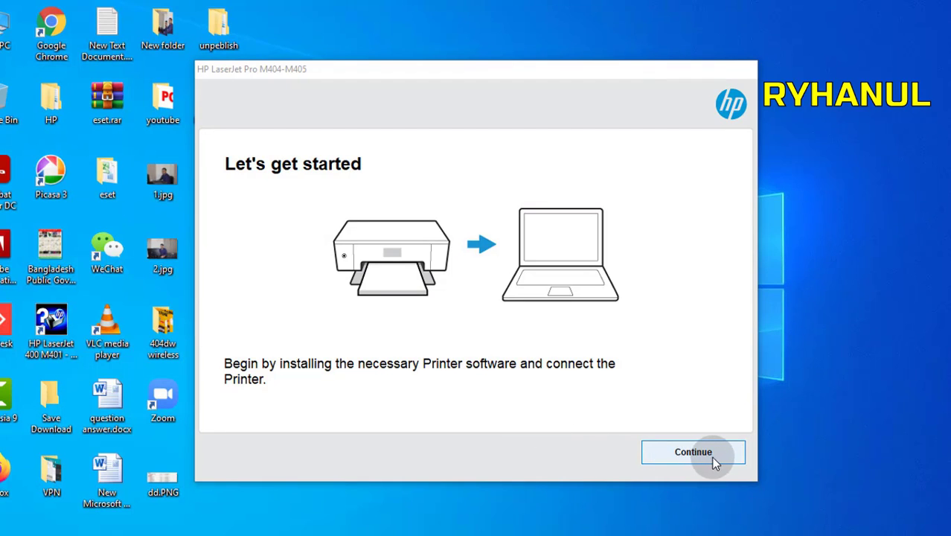
pyautogui.click(735, 456)
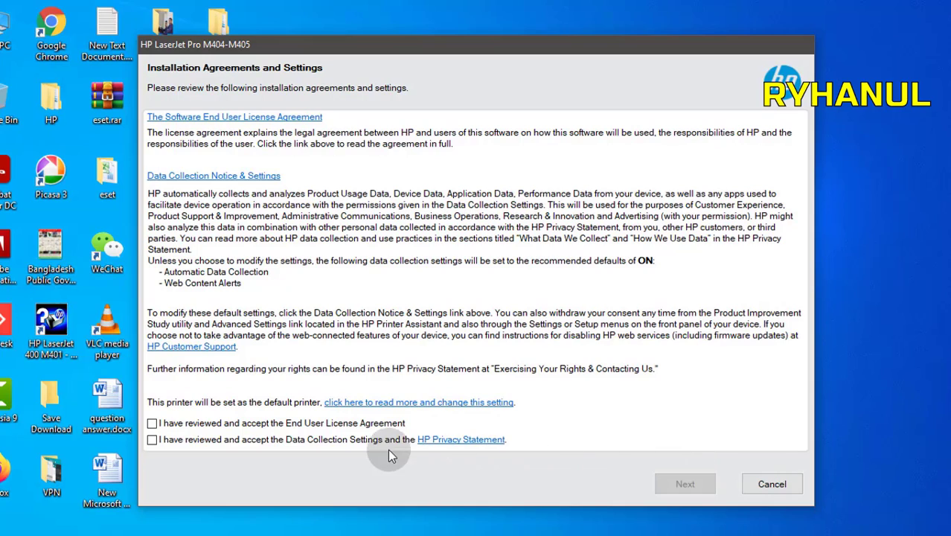
# Accept the End User License Agreement and the Data Collection Settings, and choose Automatic Setup as the connection option
pyautogui.click(152, 423)
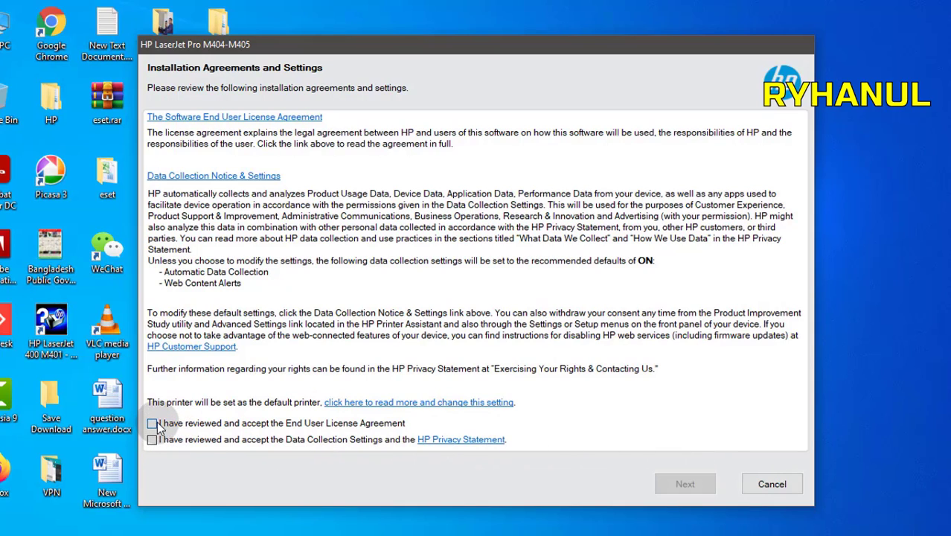
pyautogui.click(152, 439)
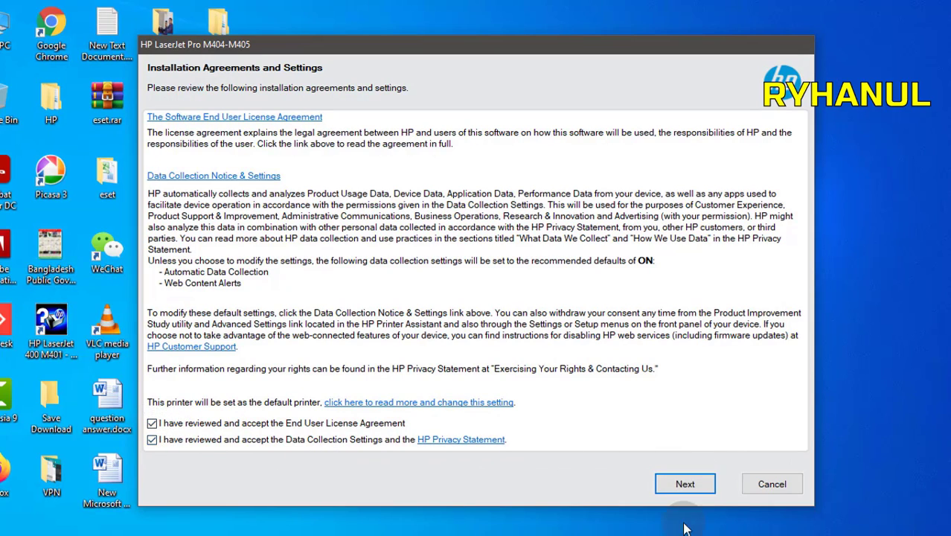
pyautogui.click(691, 487)
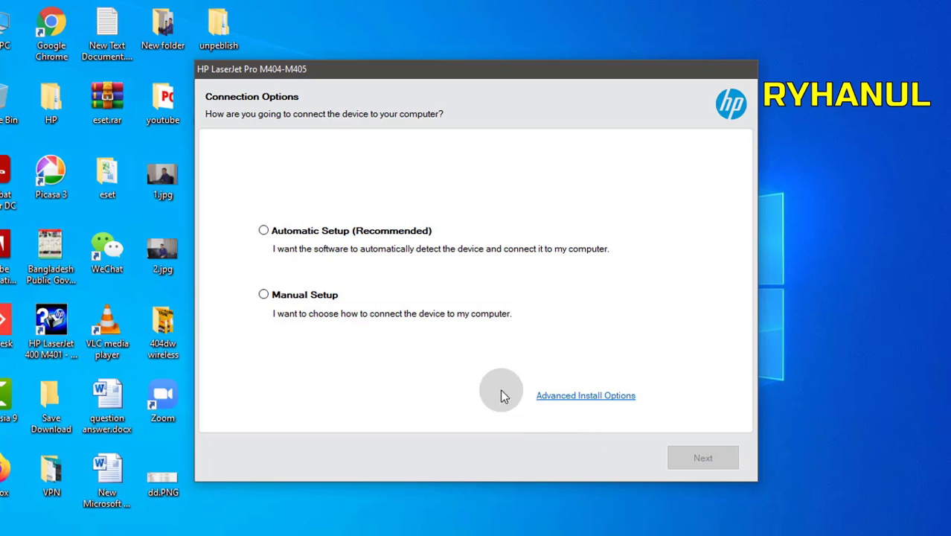
pyautogui.click(264, 230)
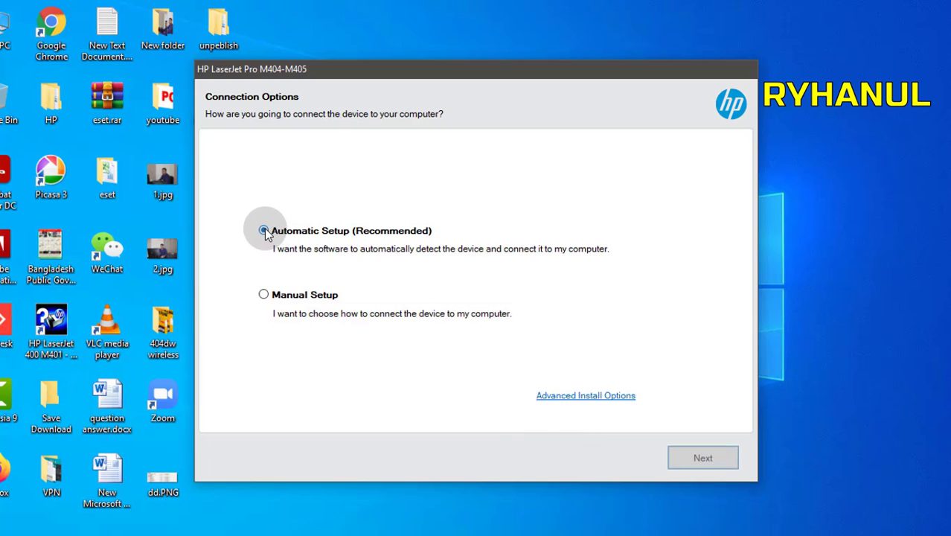
pyautogui.click(703, 459)
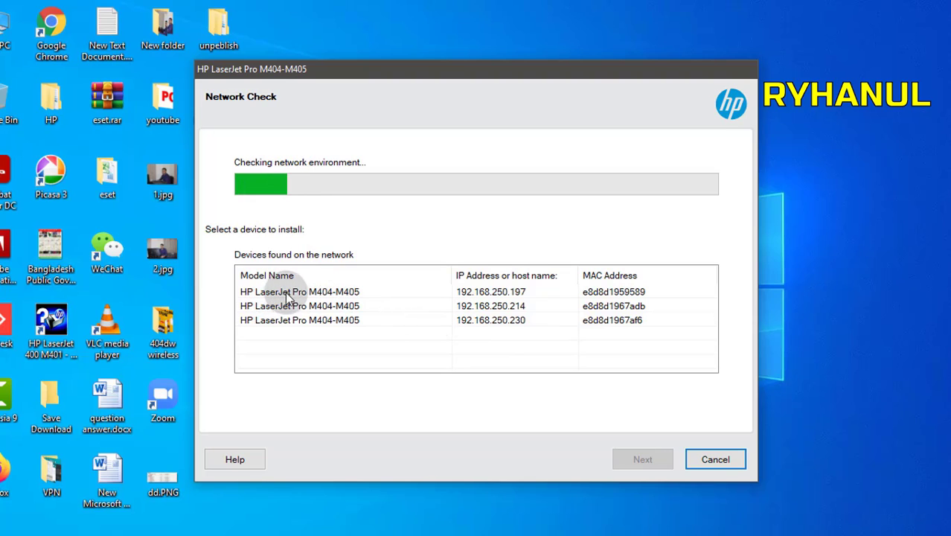
pyautogui.click(339, 292)
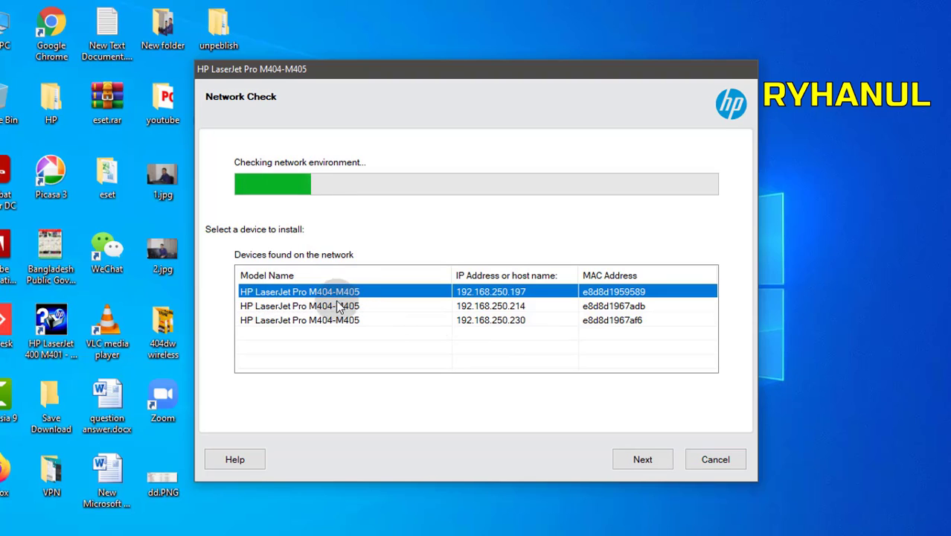
pyautogui.click(276, 307)
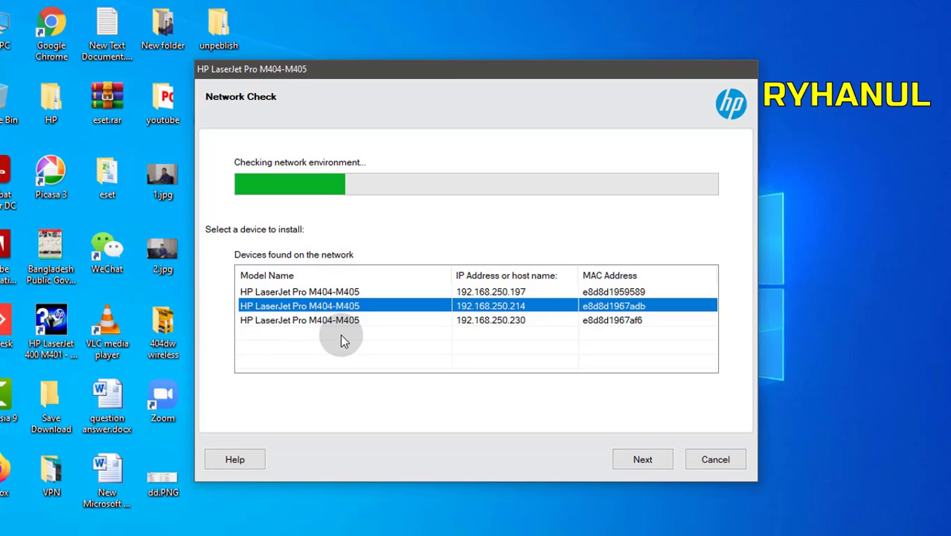
pyautogui.click(331, 322)
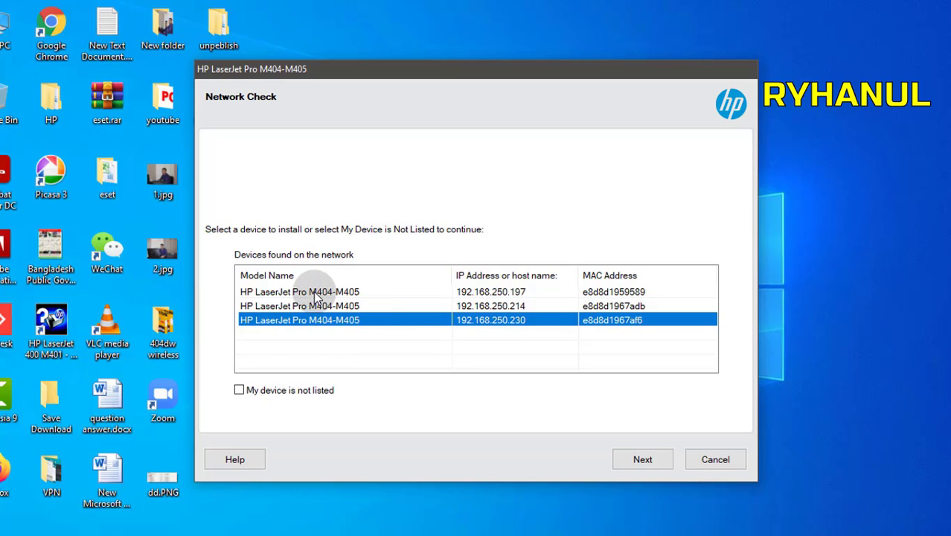
pyautogui.click(314, 292)
pyautogui.click(321, 306)
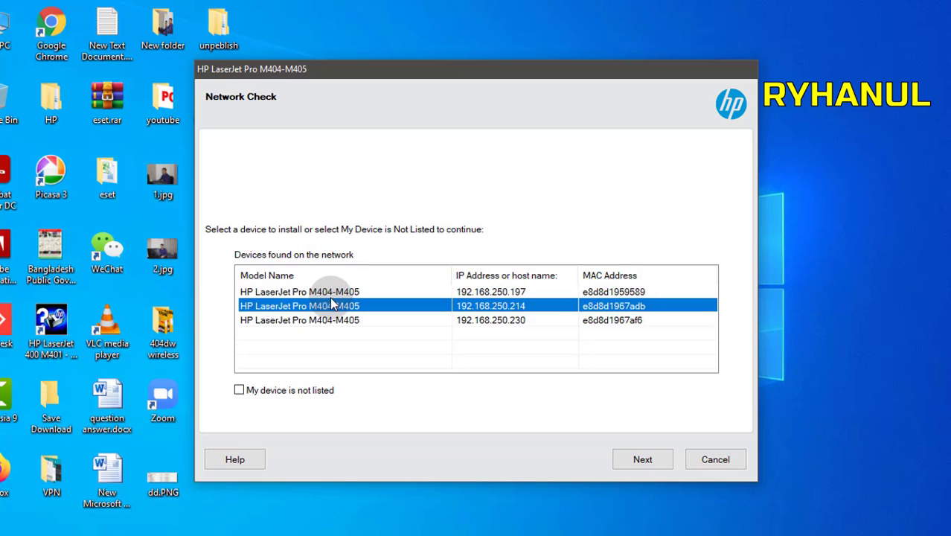
pyautogui.click(327, 292)
pyautogui.click(332, 307)
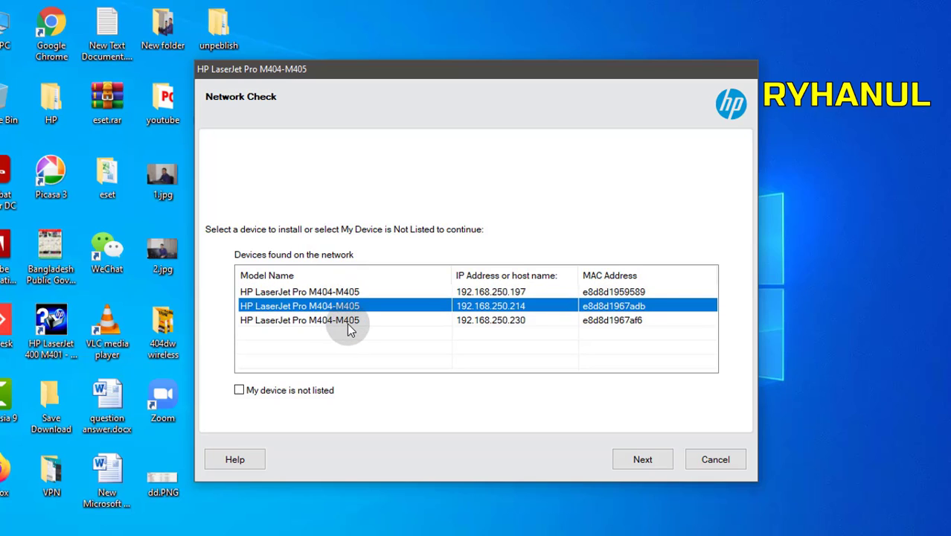
# Select the network printer at 192.168.250.230 for installation and agree to turn on device sharing
pyautogui.click(346, 320)
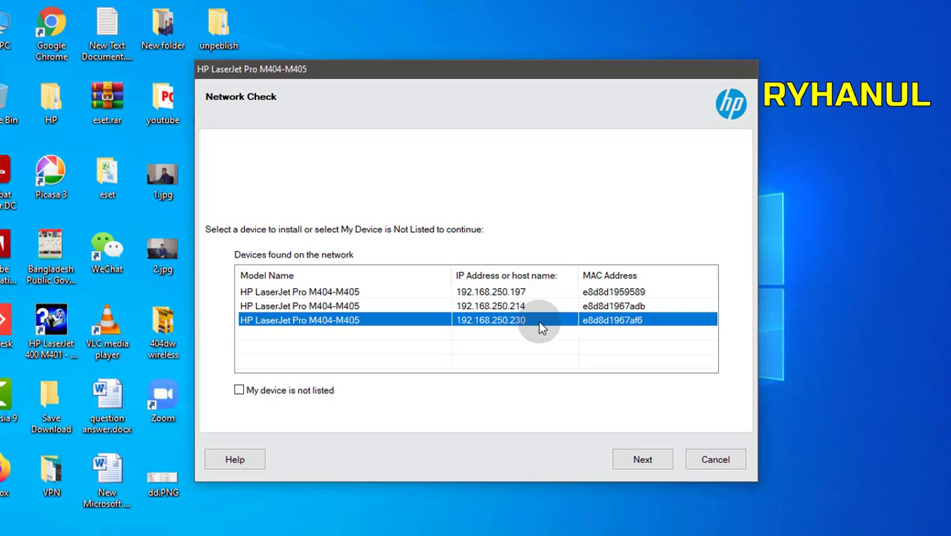
pyautogui.click(627, 455)
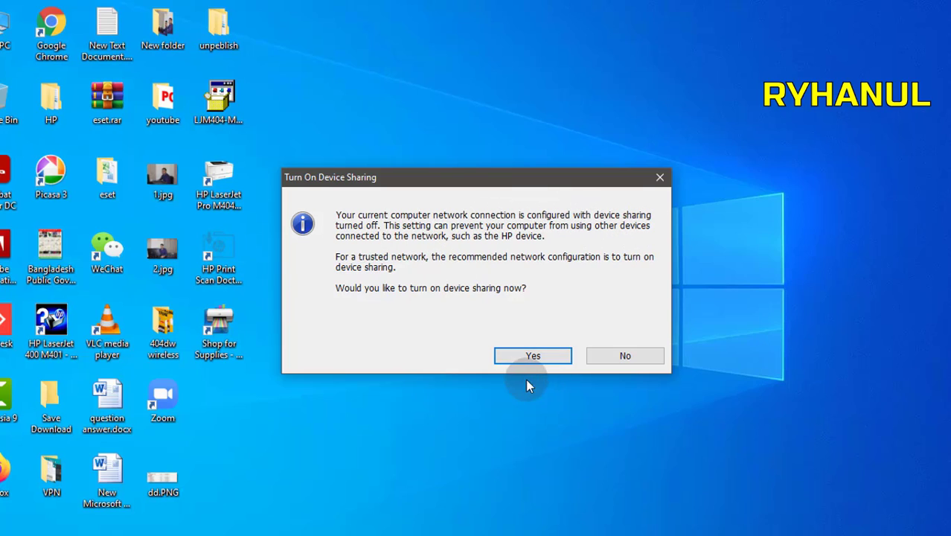
pyautogui.click(542, 355)
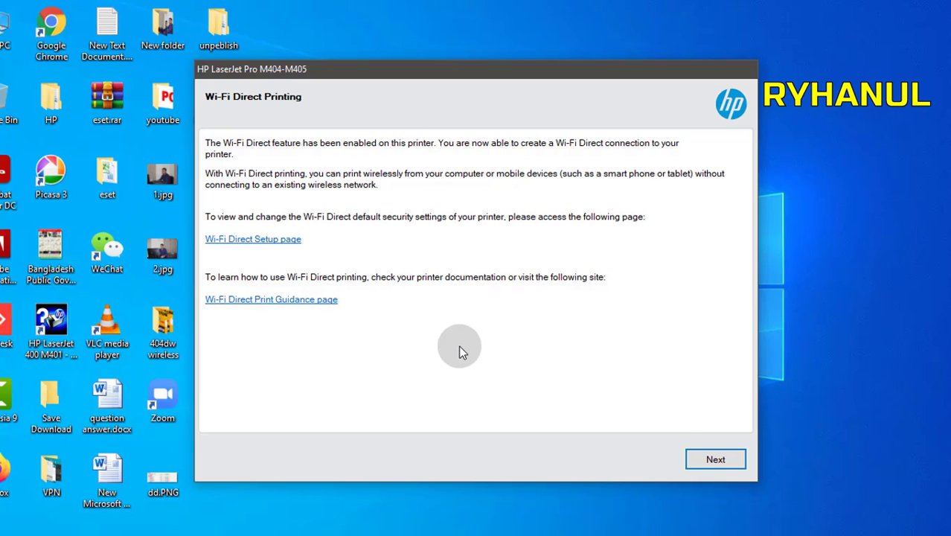
# Finish the HP setup past the Wi-Fi Direct and device information pages, leaving the postal code blank, and close the installer, skipping activation
pyautogui.click(711, 458)
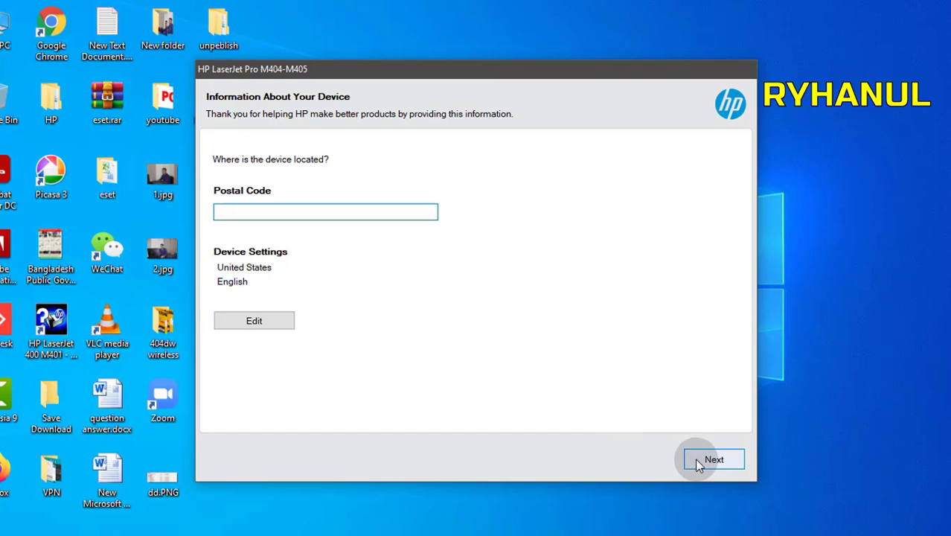
pyautogui.click(695, 458)
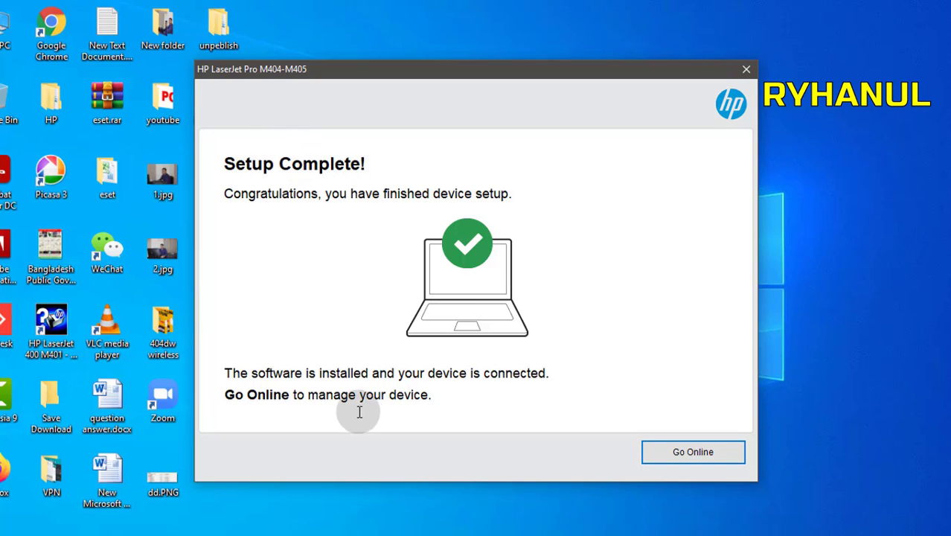
pyautogui.click(747, 68)
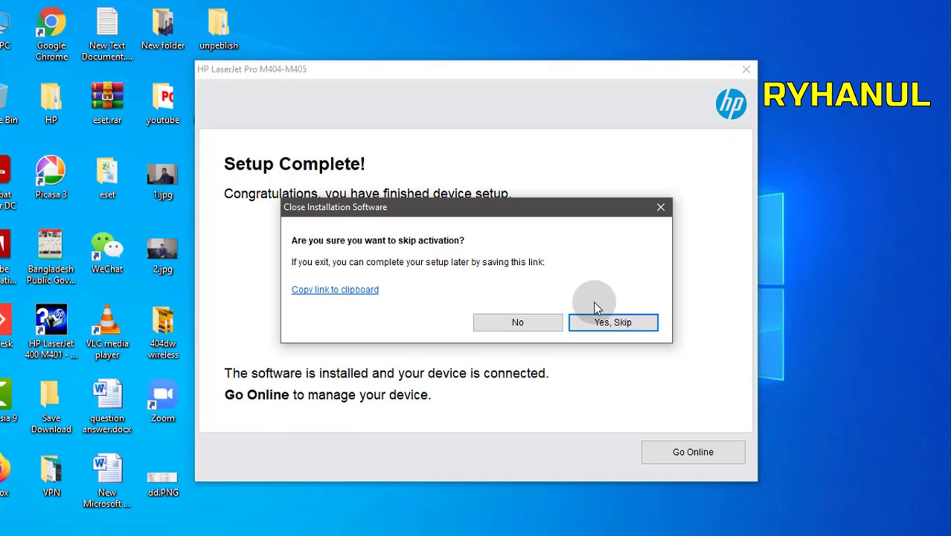
pyautogui.click(609, 322)
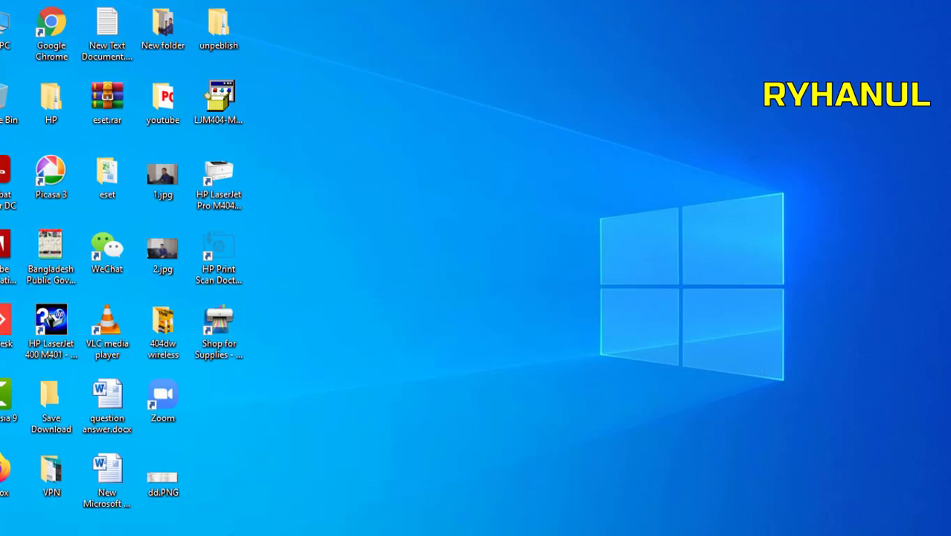
# Open Devices and Printers in the Windows Control Panel
pyautogui.press('super+s')
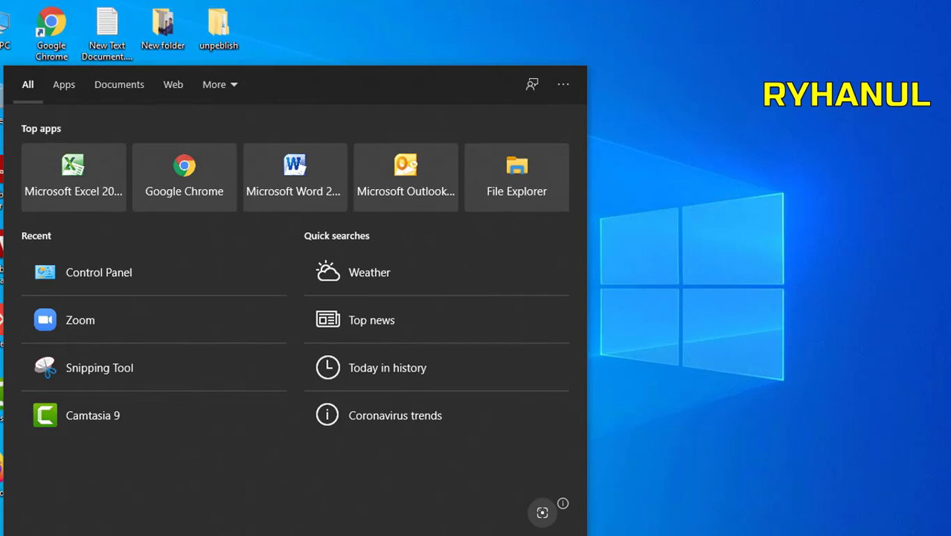
pyautogui.write('cont')
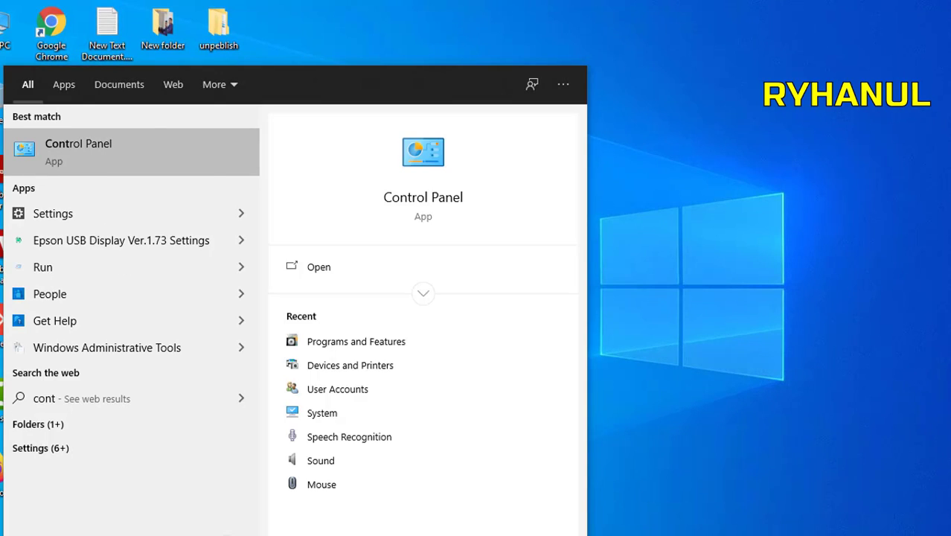
pyautogui.press('Return')
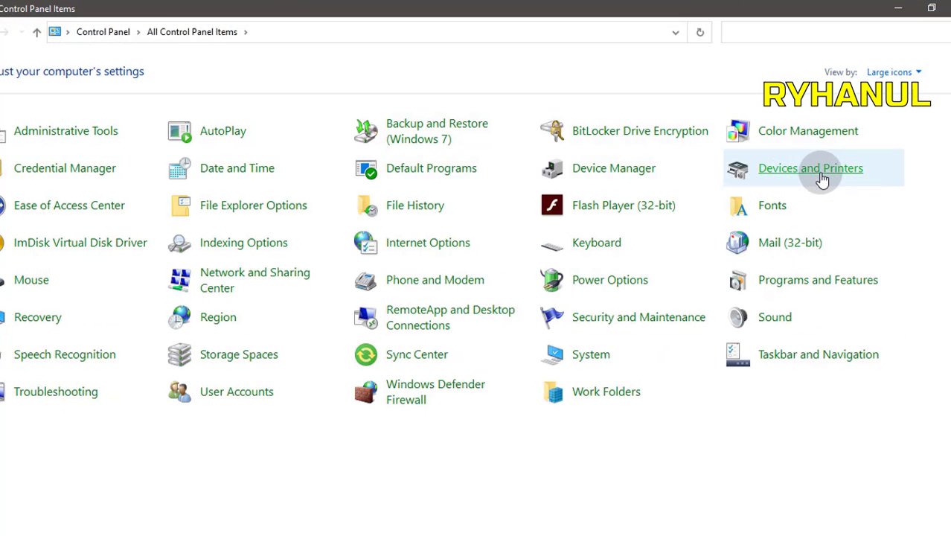
pyautogui.click(833, 180)
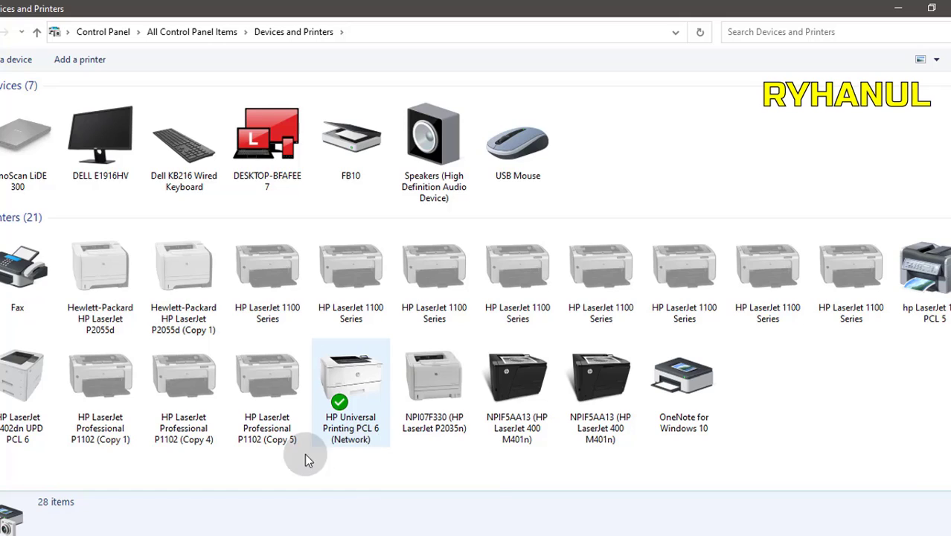
# Check the location address in the printer properties of HP Universal Printing PCL 6 (Network), and close them without changes
pyautogui.rightClick(357, 416)
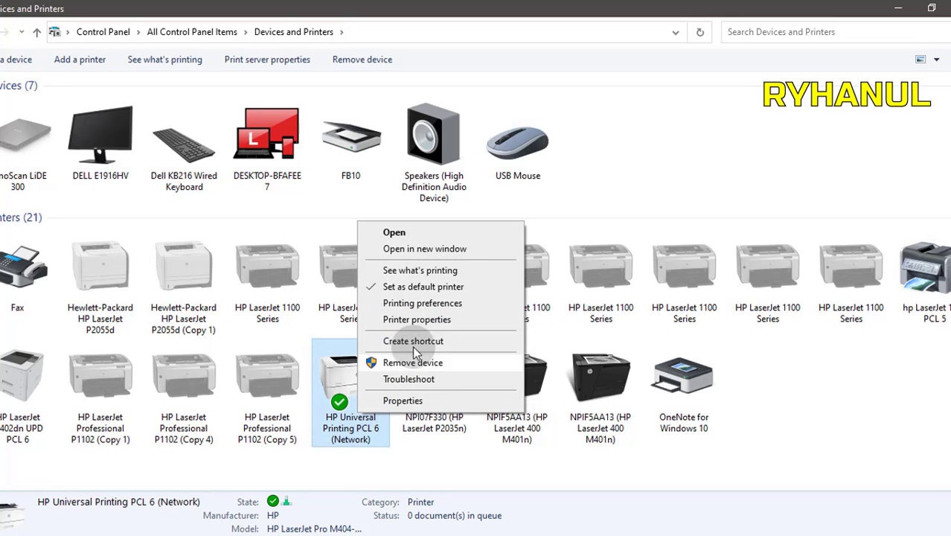
pyautogui.click(417, 320)
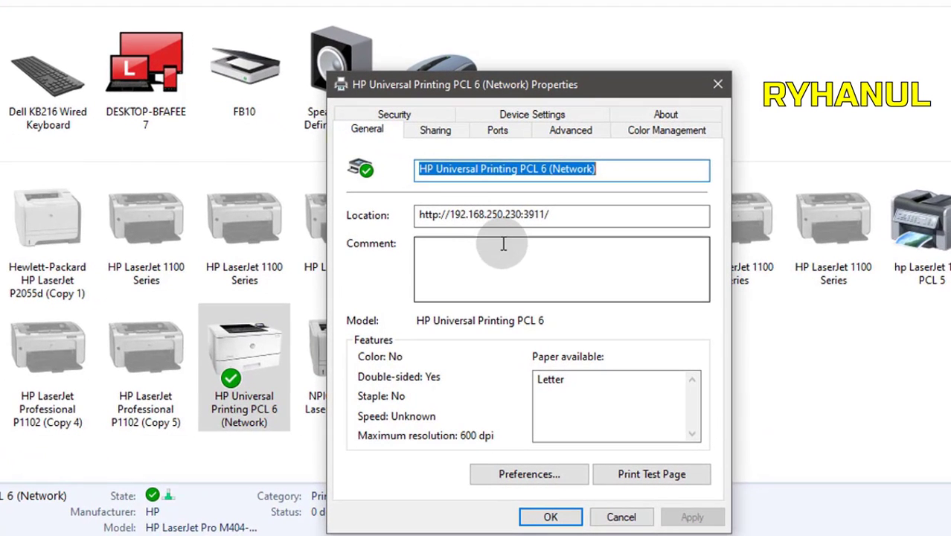
pyautogui.click(482, 215)
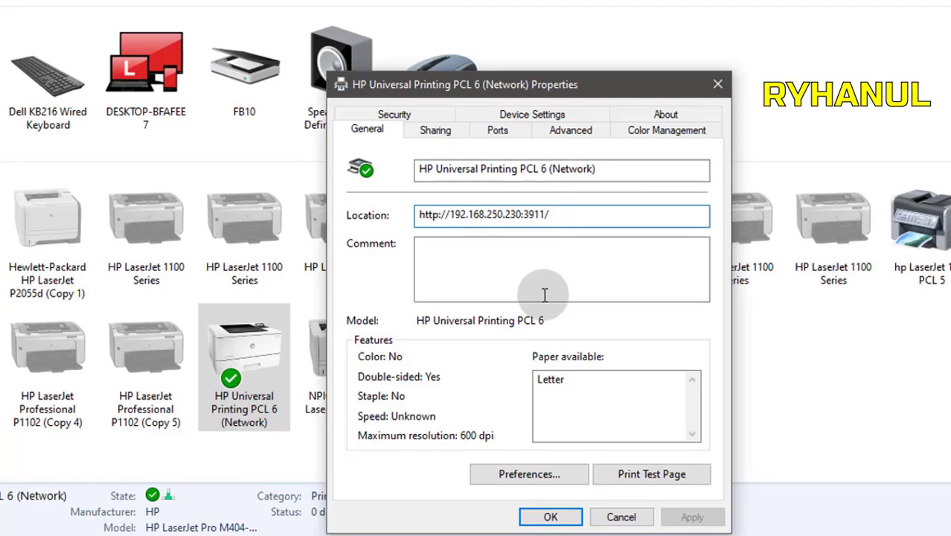
pyautogui.click(620, 516)
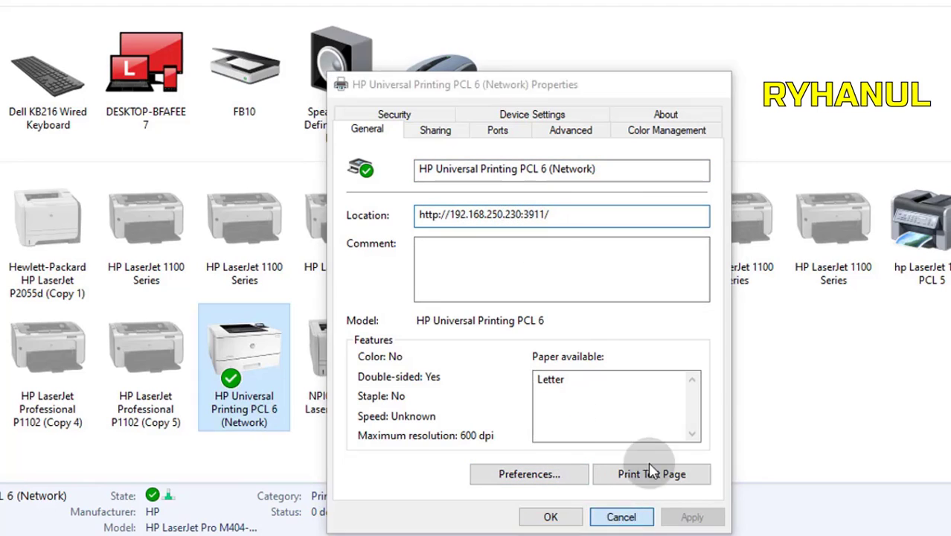